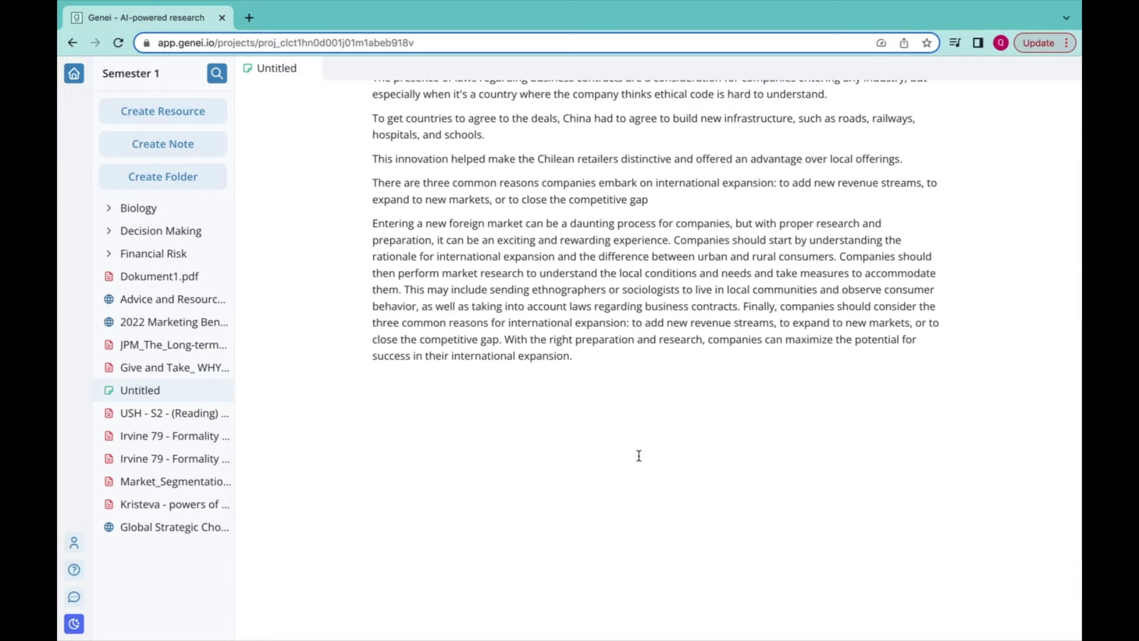
- Undo the last generated paragraph and create a new text prompt named Write Paragraph from the note's closing text
key(ctrl+z)
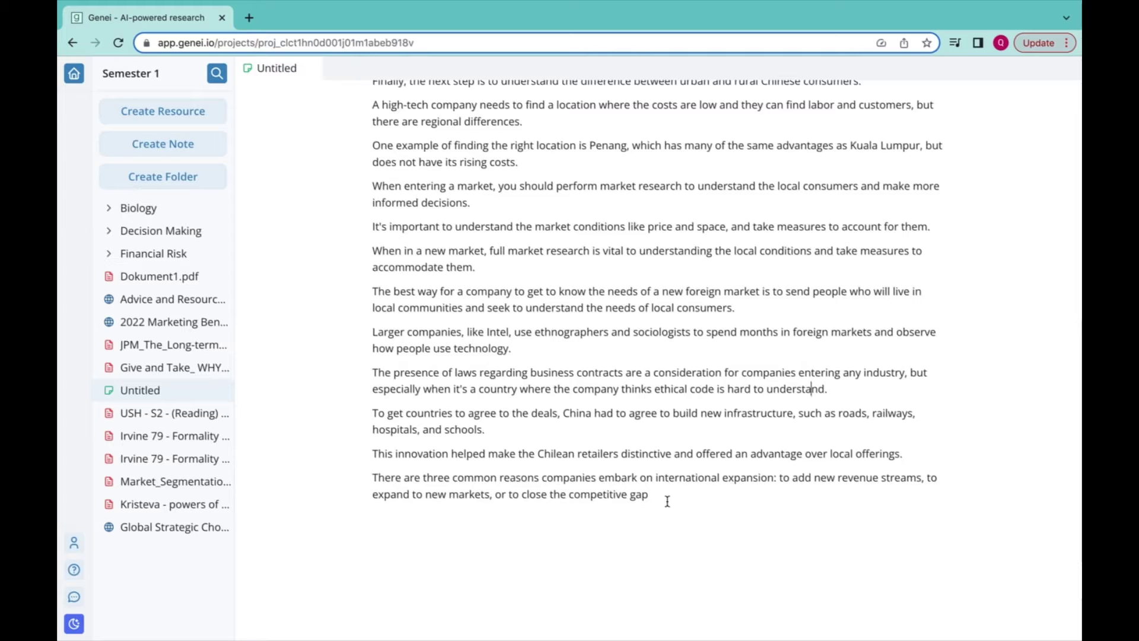
drag(668, 497, 615, 494)
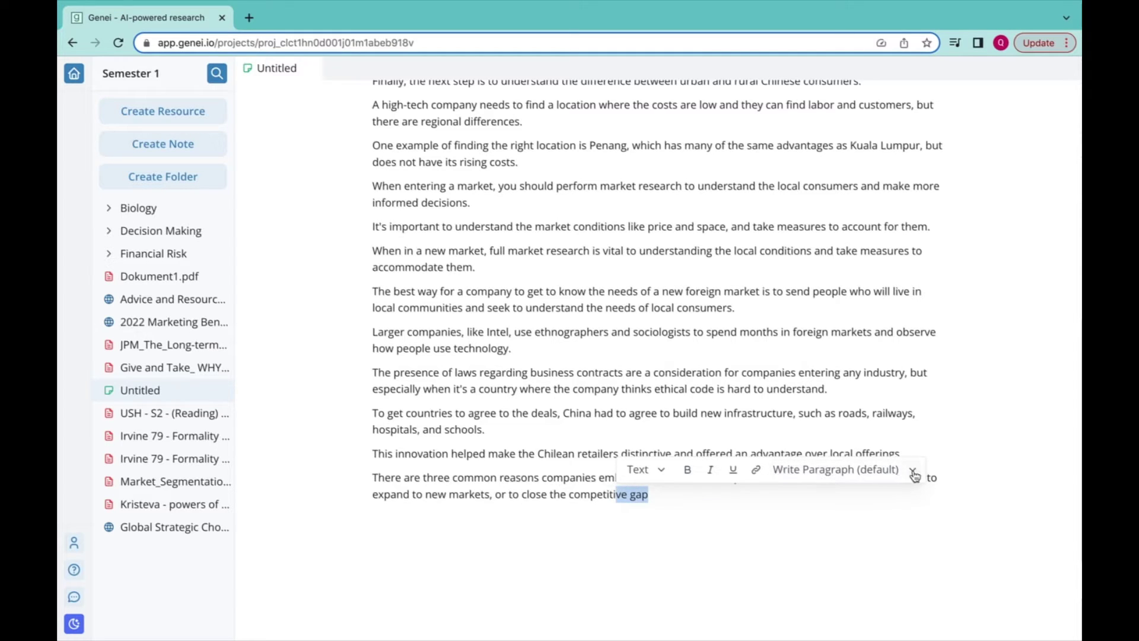
click(913, 473)
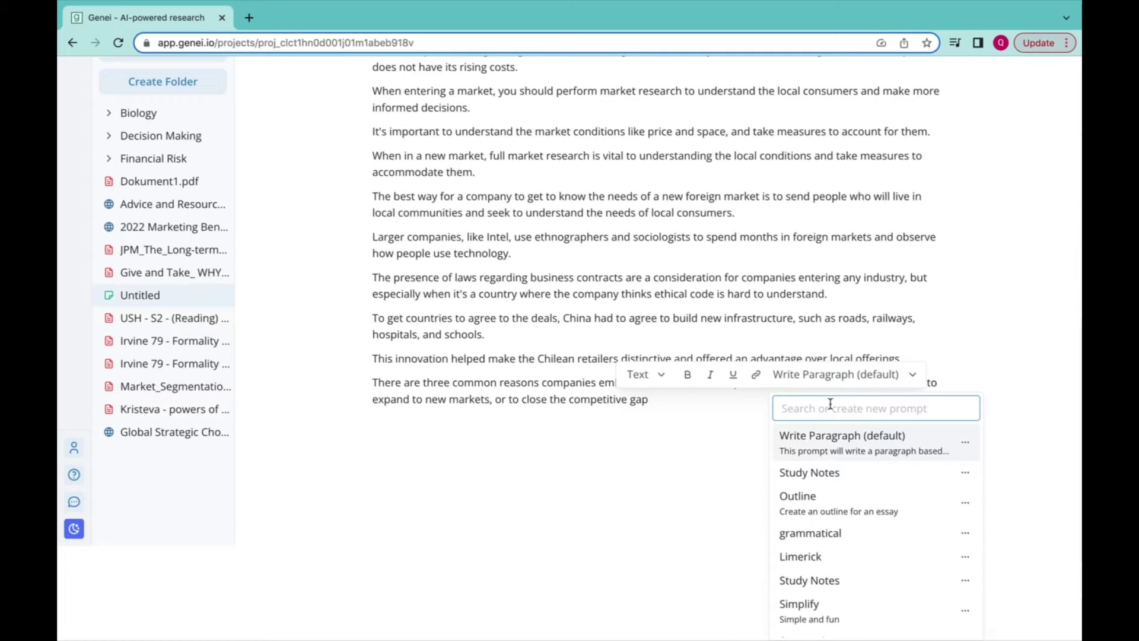
text(Write PAra)
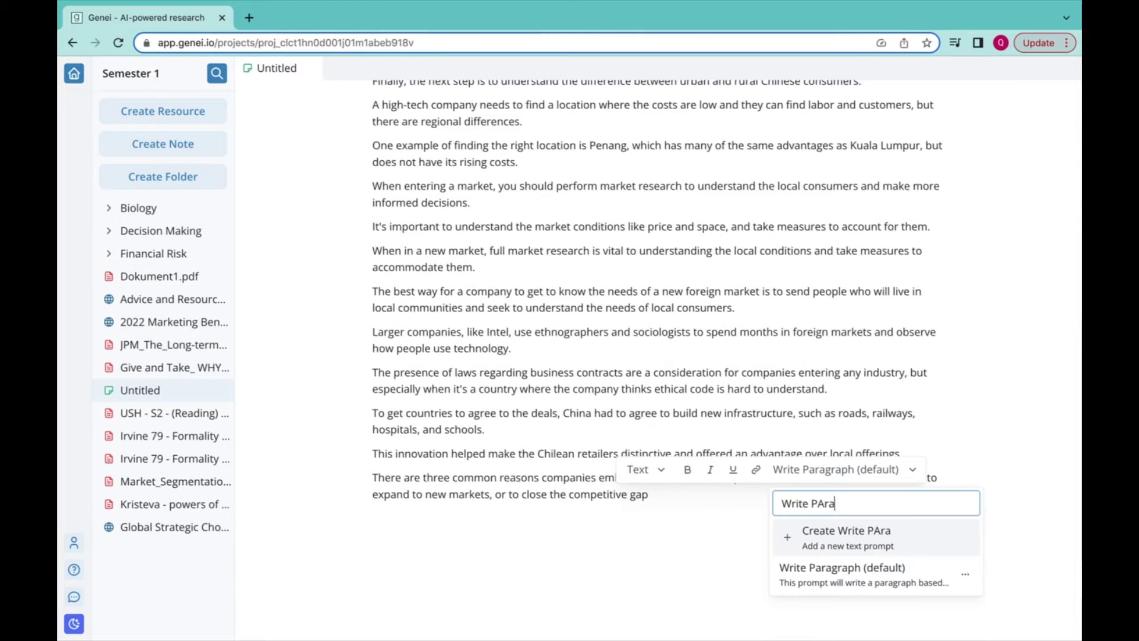
key(BackSpace)
key(BackSpace)
key(BackSpace)
text(aragraph)
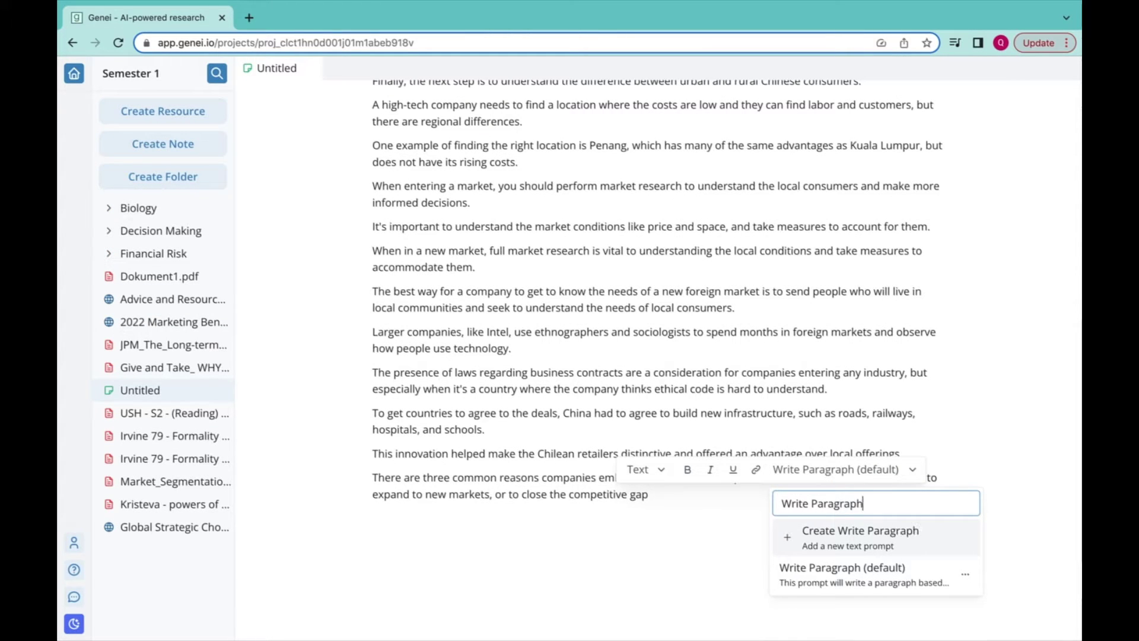
click(853, 544)
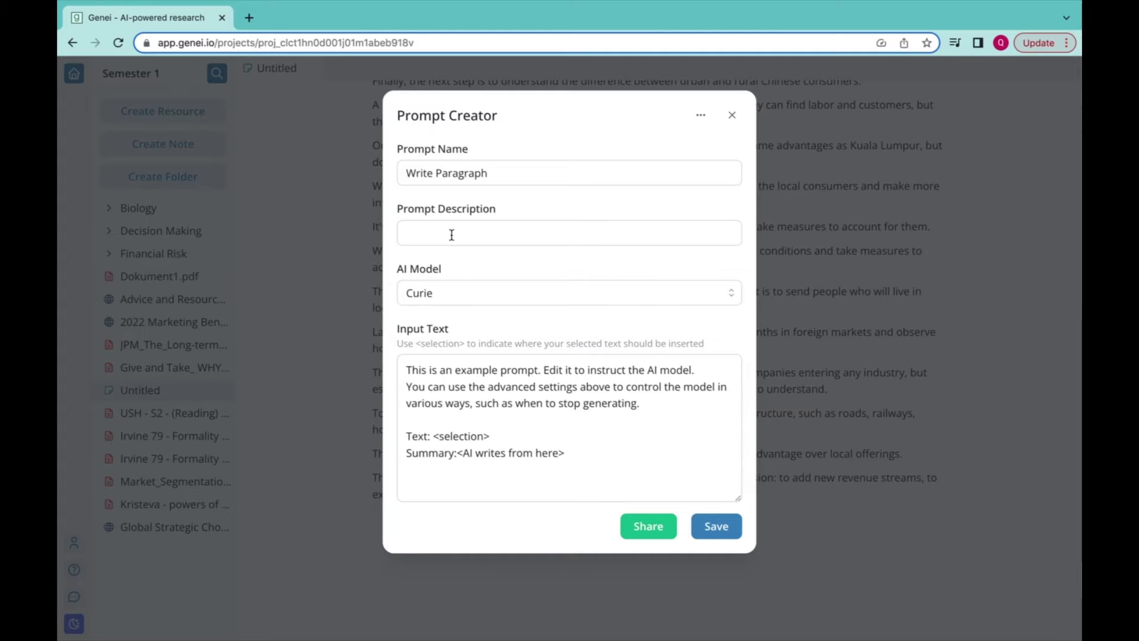
- Set the new prompt's AI model to Davinci
click(467, 297)
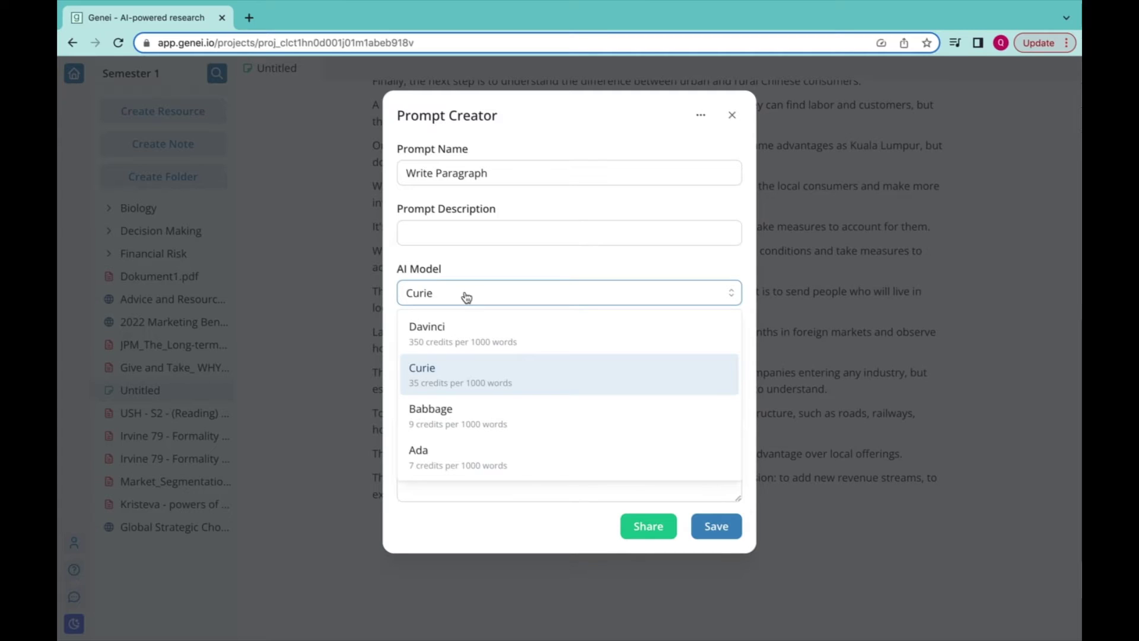
click(455, 330)
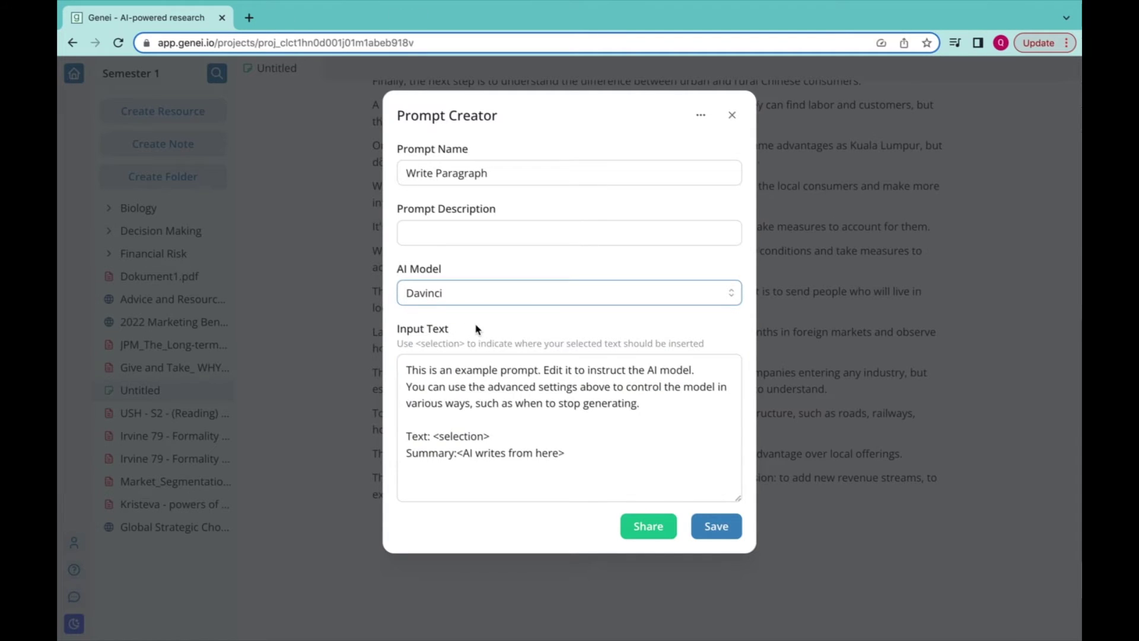
scroll(630, 456, down, 4)
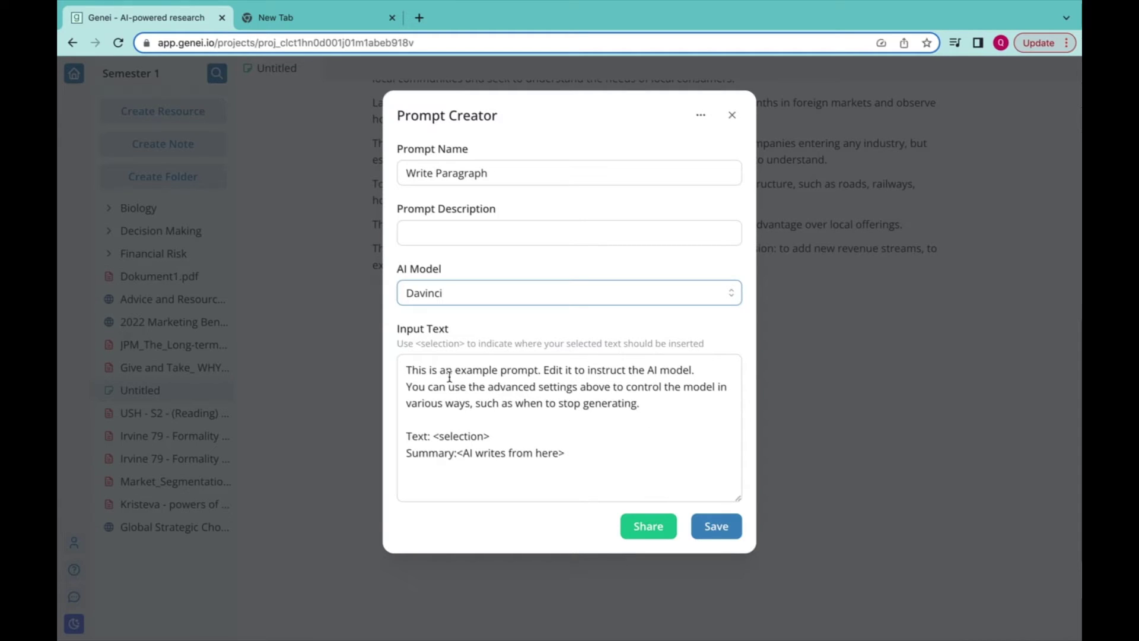
- Delete the example instructions above the <selection> placeholder in the prompt's input text
drag(433, 436, 498, 436)
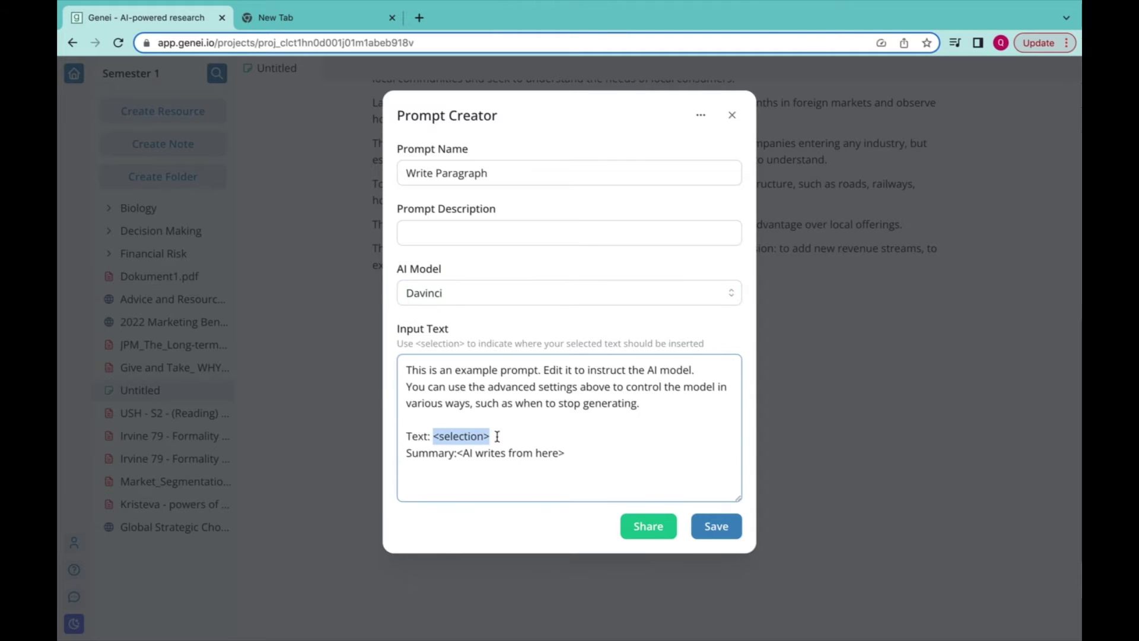
click(580, 415)
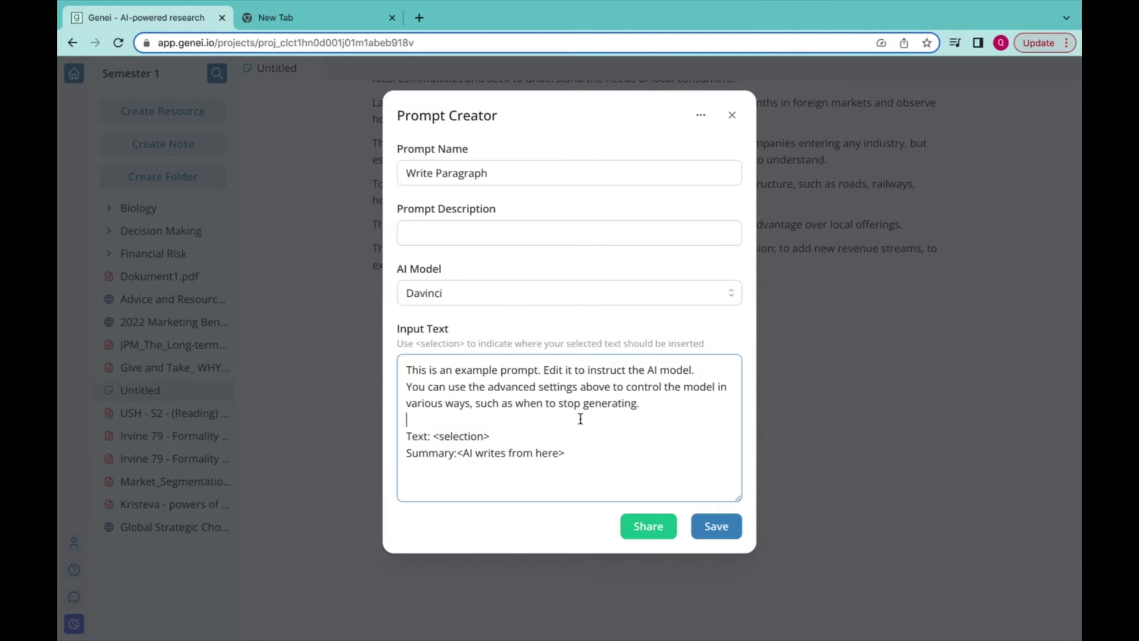
drag(641, 404, 405, 371)
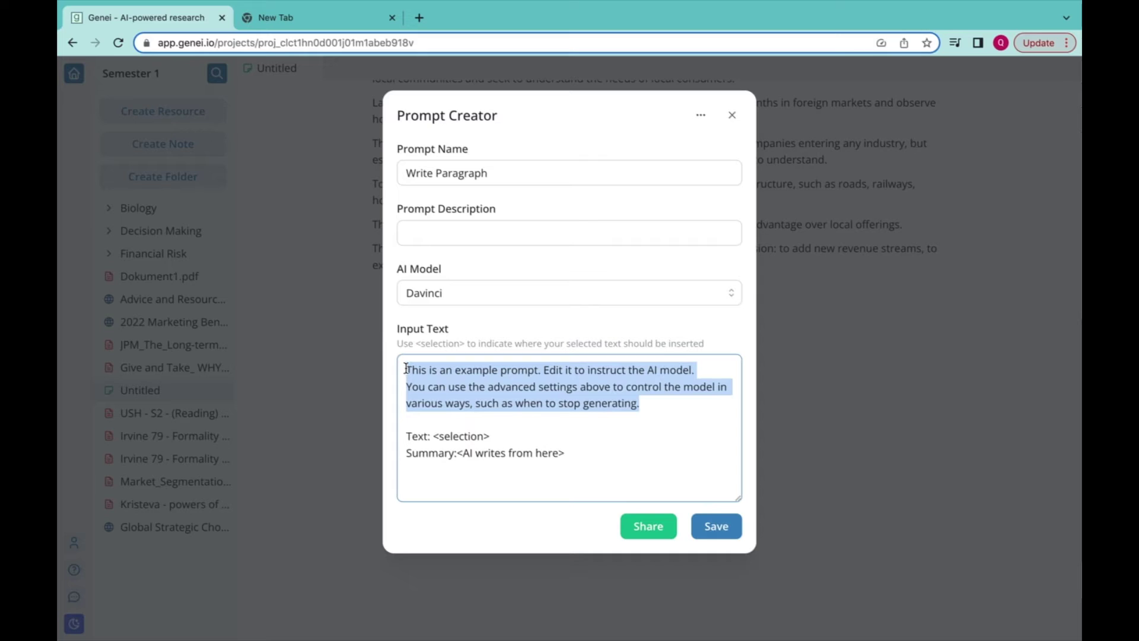
key(BackSpace)
click(411, 383)
key(BackSpace)
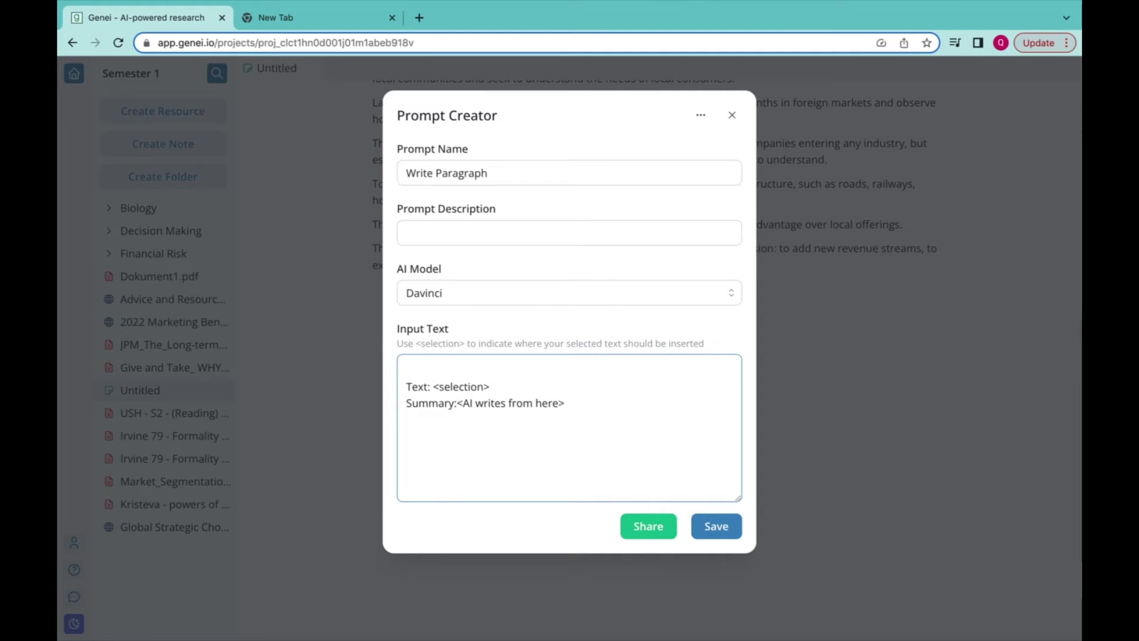
- Separate the <selection> line from the Summary line with one blank line in the input text
click(496, 386)
key(Return)
key(Return)
key(Return)
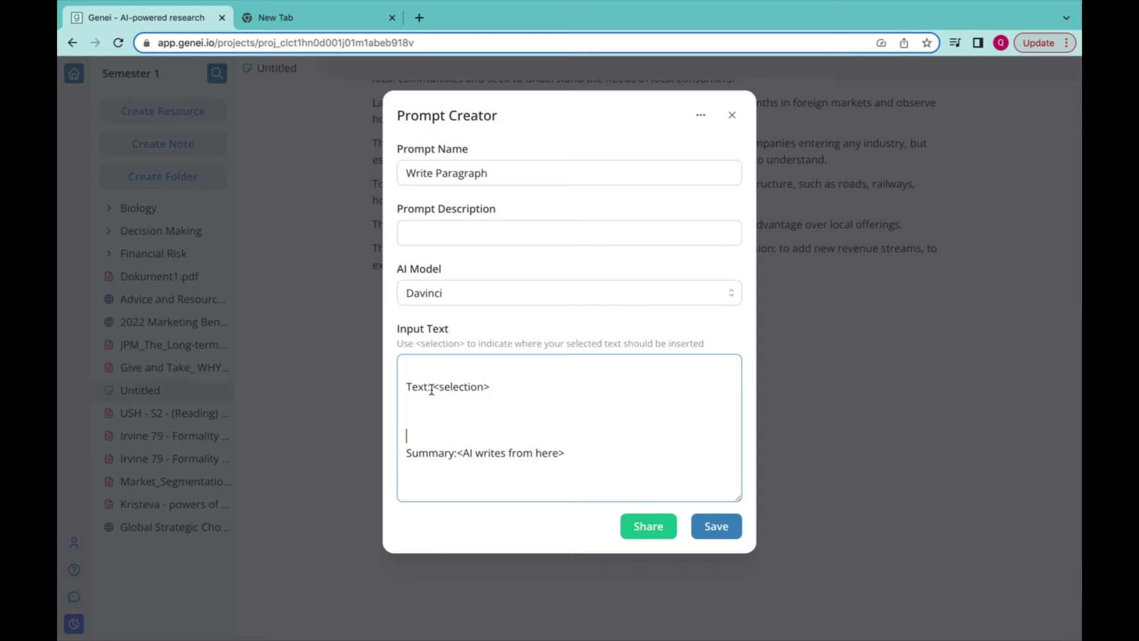
drag(430, 389, 399, 389)
click(533, 395)
key(Delete)
key(Delete)
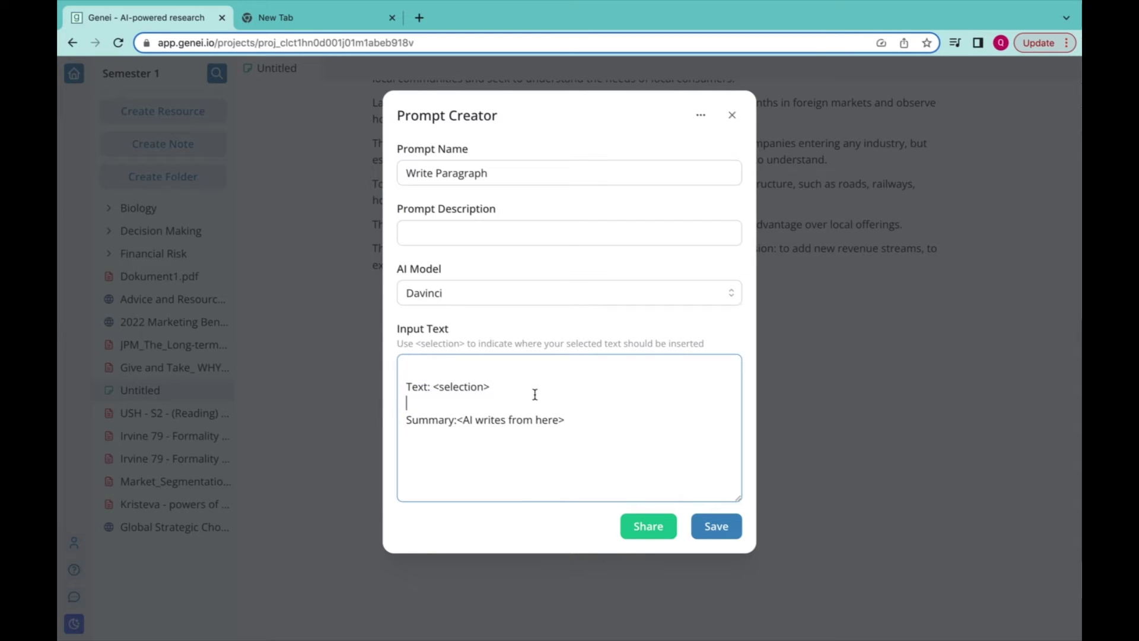
- Replace the "Text:" label before <selection> with "Here are some notes:" at the start of the input text
drag(432, 387, 398, 366)
click(430, 386)
key(BackSpace)
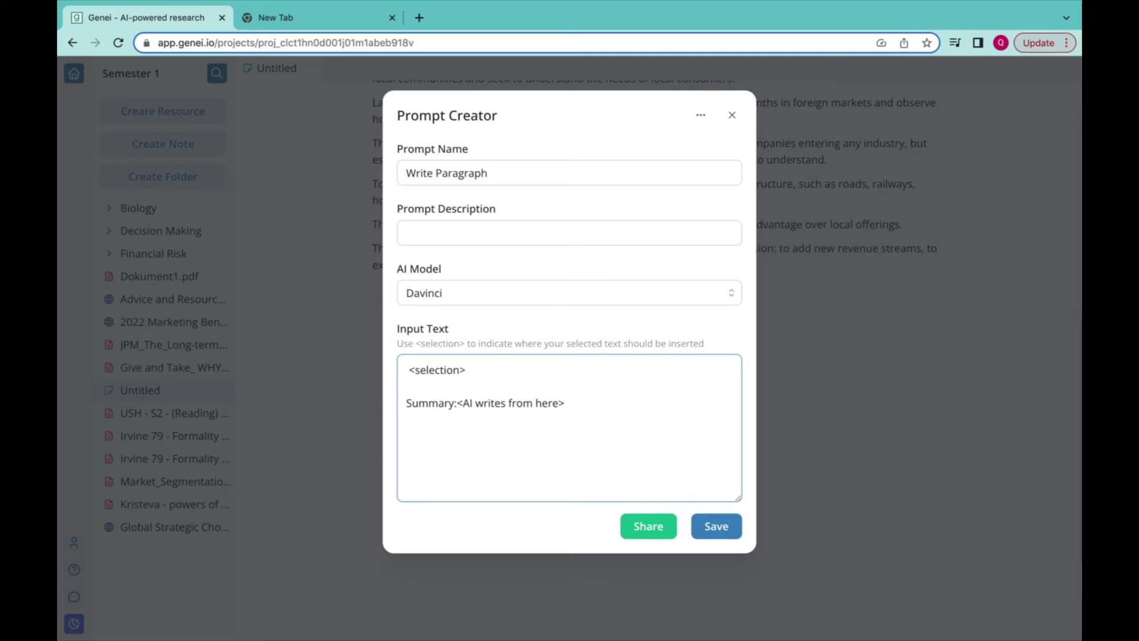
text(Here are some notes:)
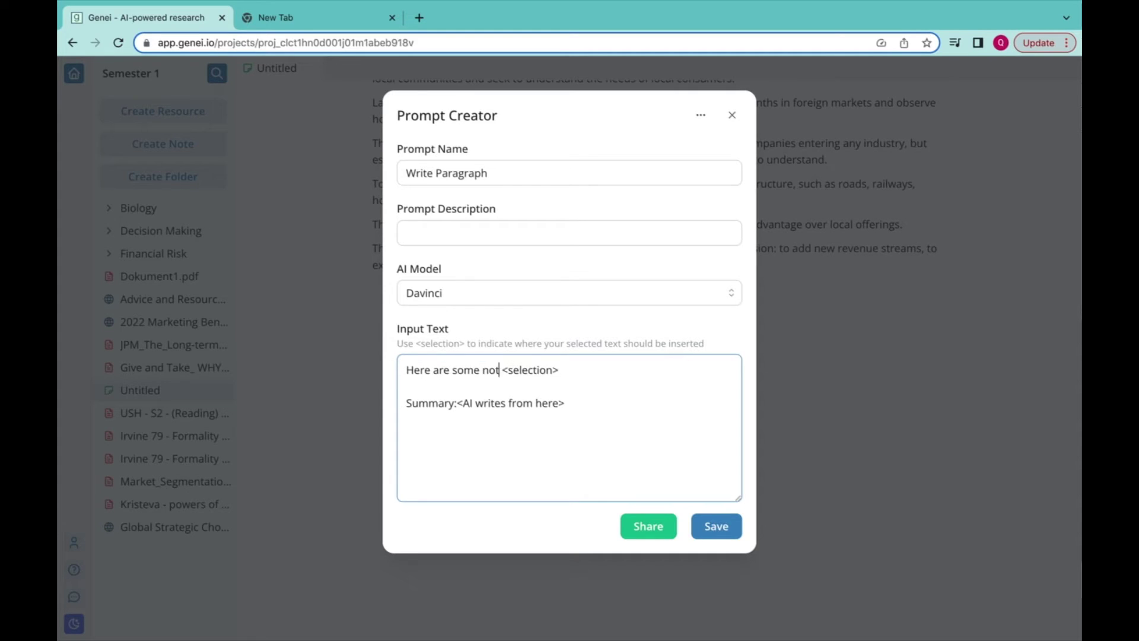
- Add the instruction "Using the notes above write a paragraph:" on its own line between <selection> and Summary
click(584, 372)
key(Return)
key(Return)
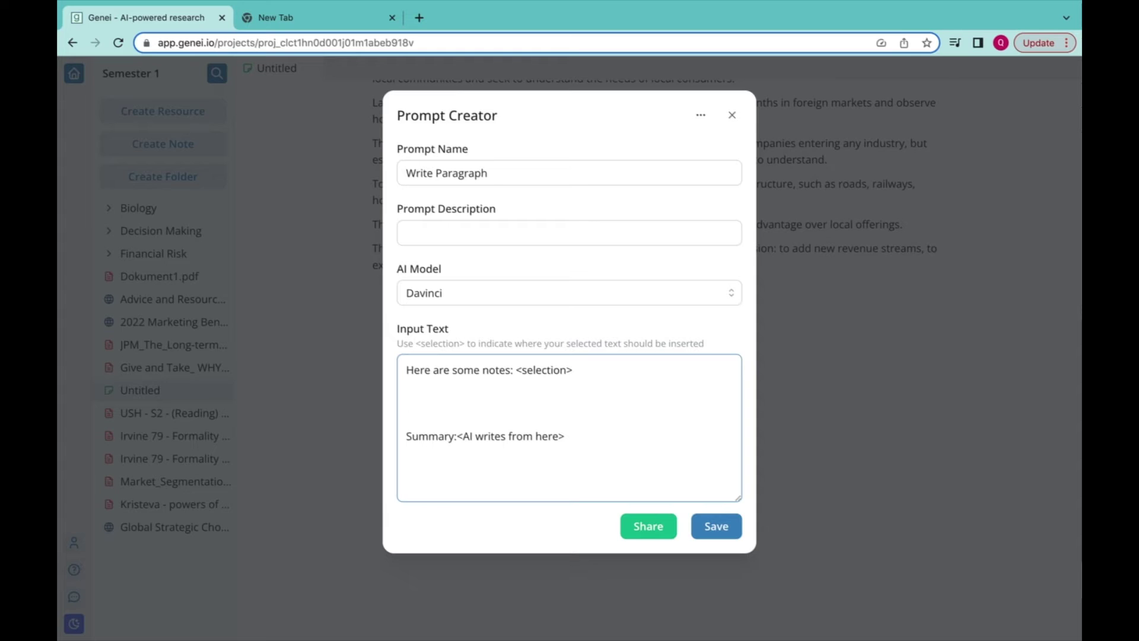
text(Using the notes above write a pa)
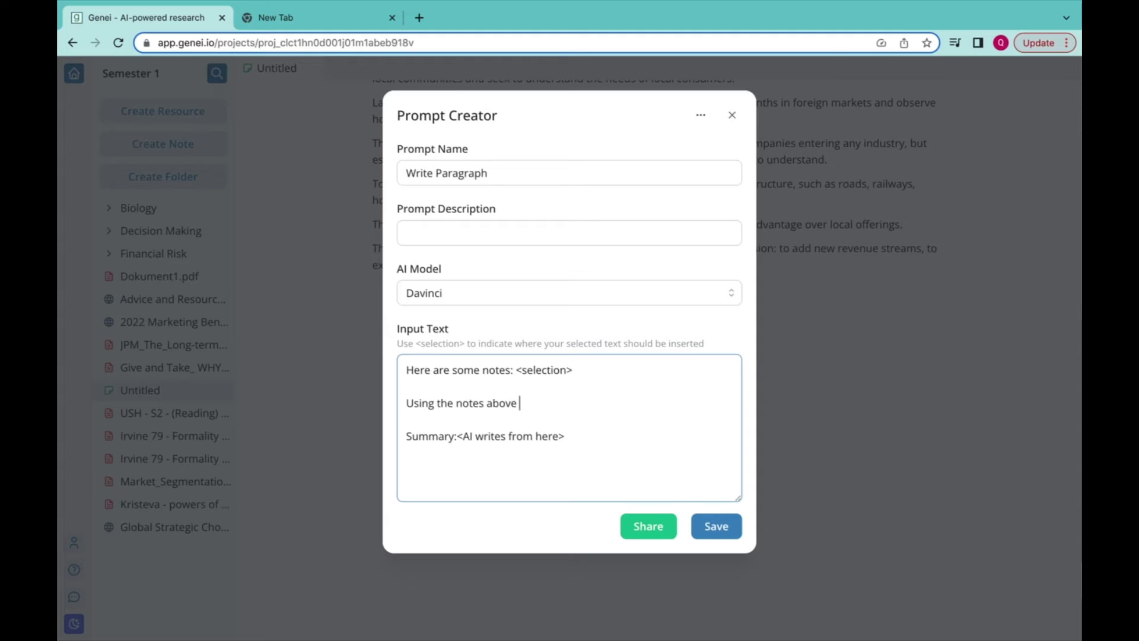
text(ragraph:)
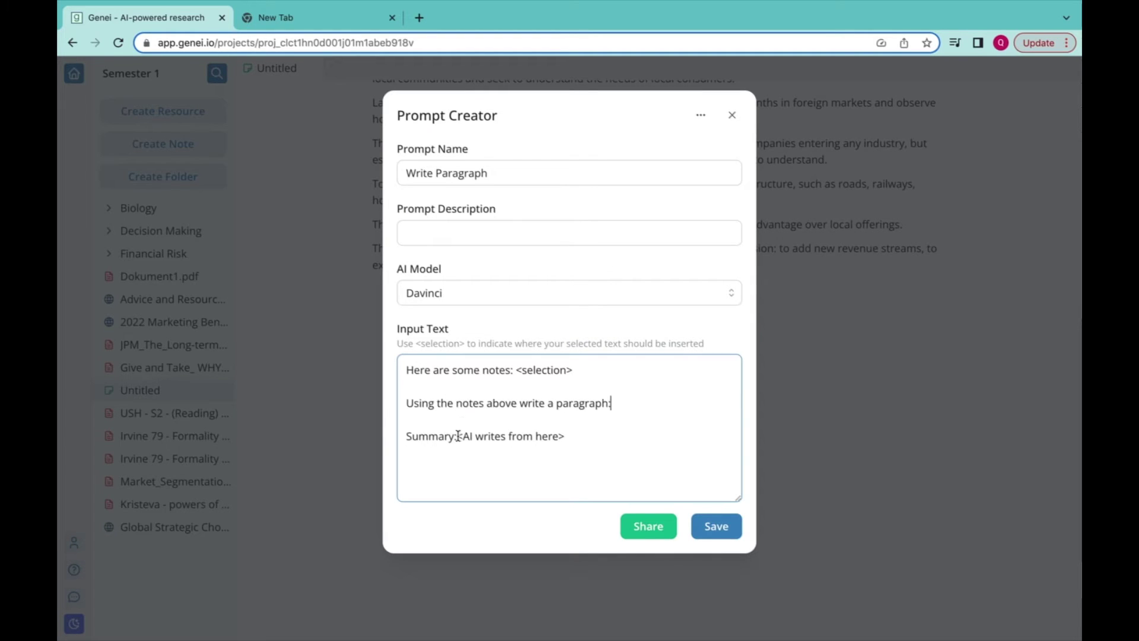
- Delete the "Summary:" label in front of the <AI writes from here> placeholder
drag(457, 436, 394, 440)
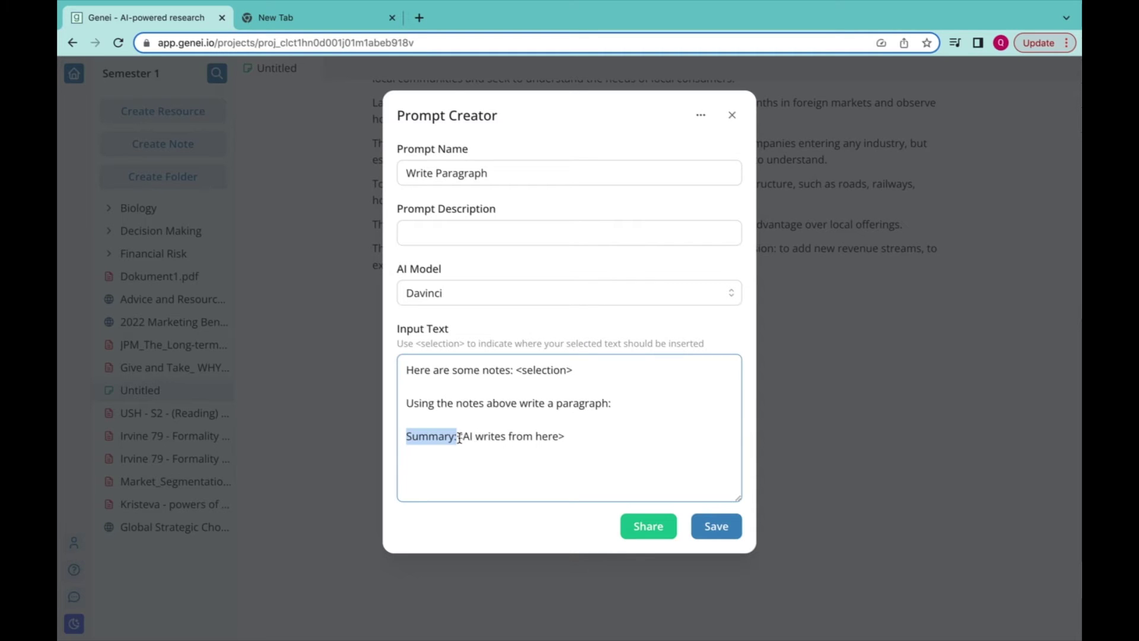
drag(568, 436, 456, 437)
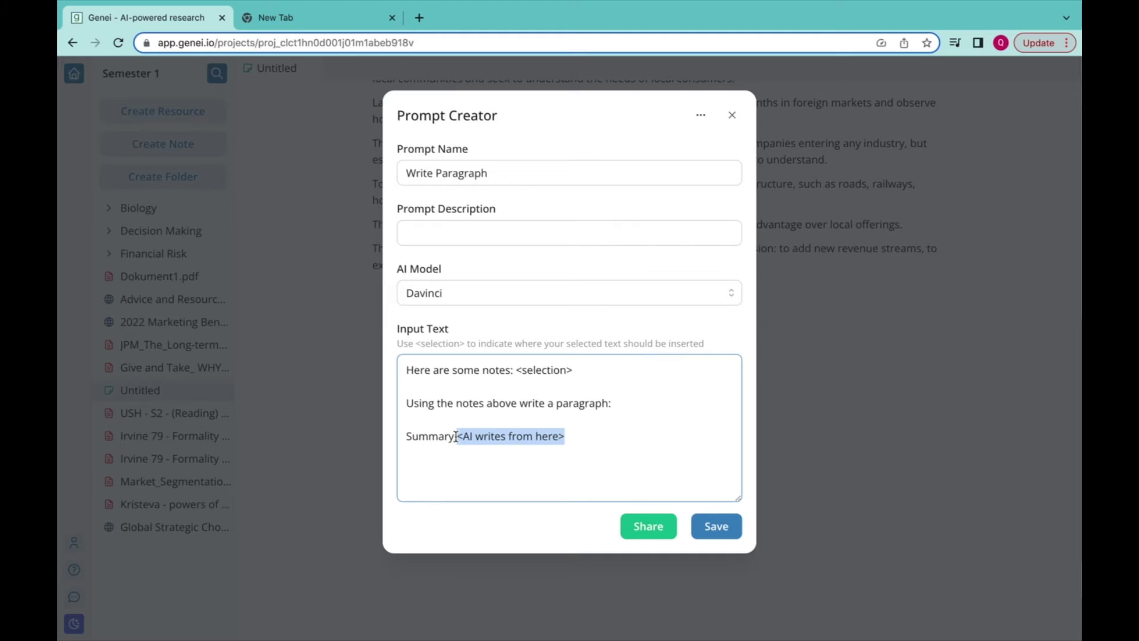
click(456, 438)
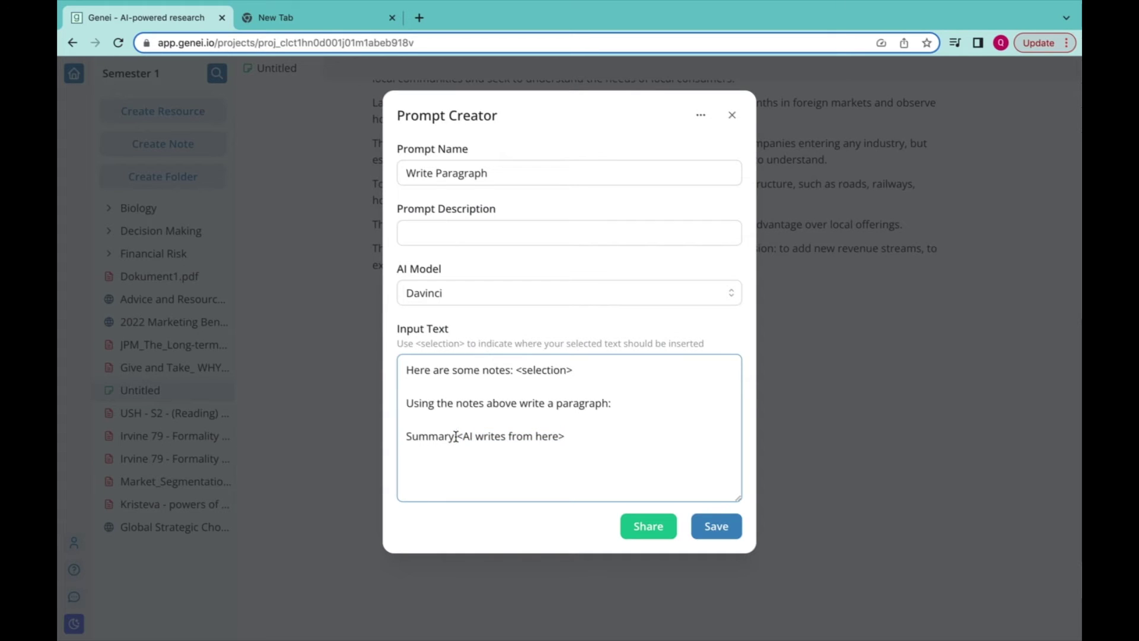
drag(456, 438, 401, 437)
key(BackSpace)
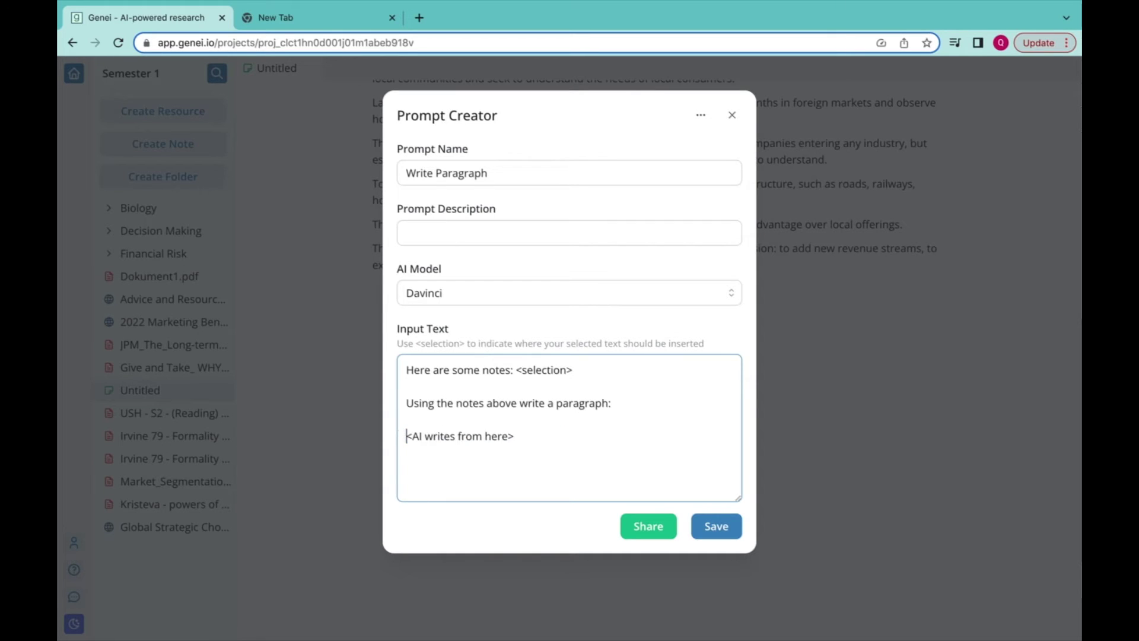
- Place <selection> on its own line, separated by a blank line from "Here are some notes:"
click(515, 370)
key(Return)
key(Return)
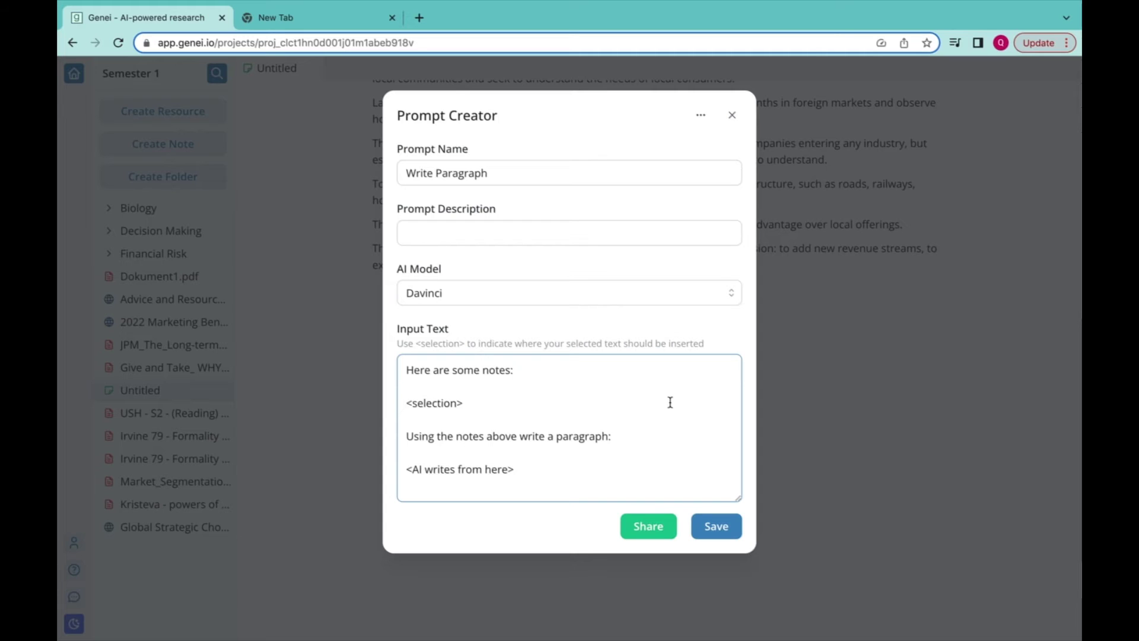
- Add """ as a stop sequence in the prompt's advanced settings and return to the prompt form
click(701, 115)
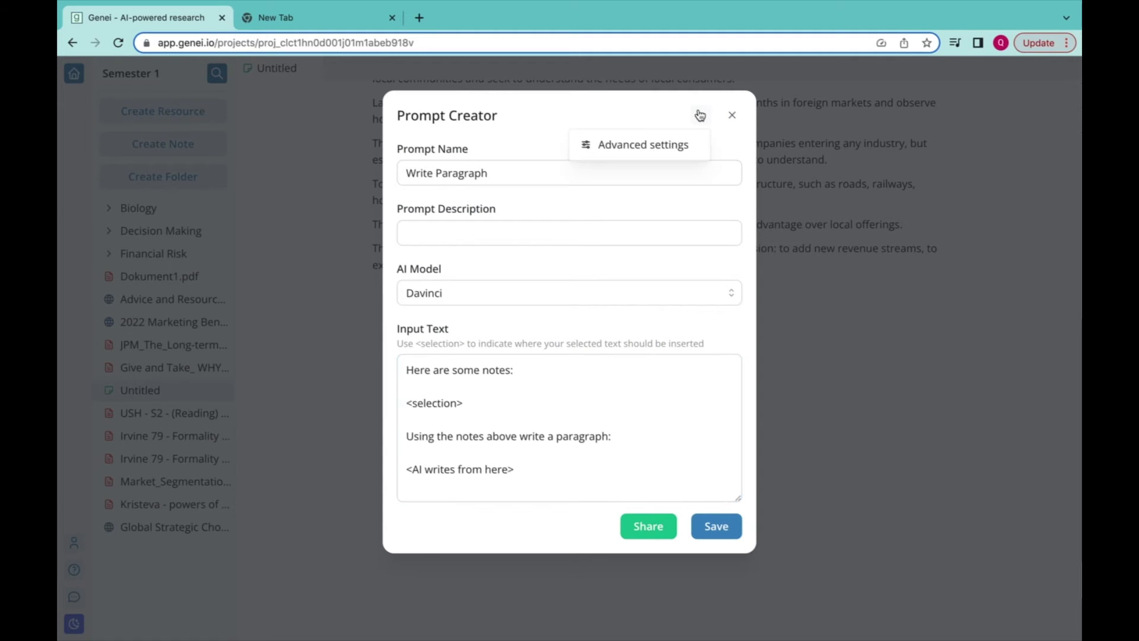
click(644, 146)
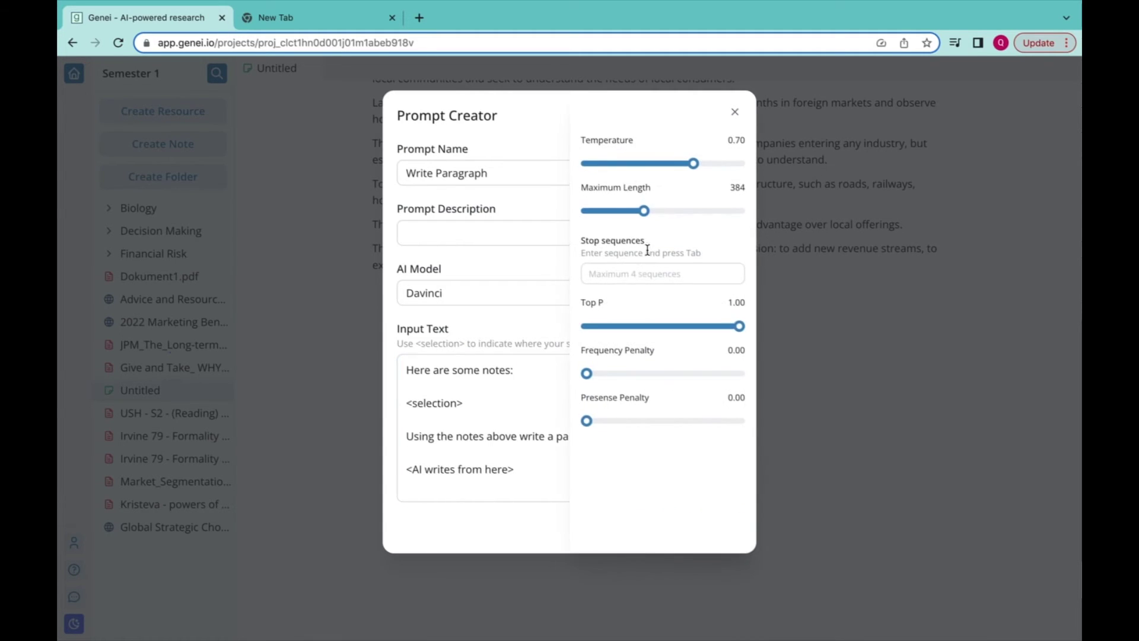
click(627, 281)
text(")
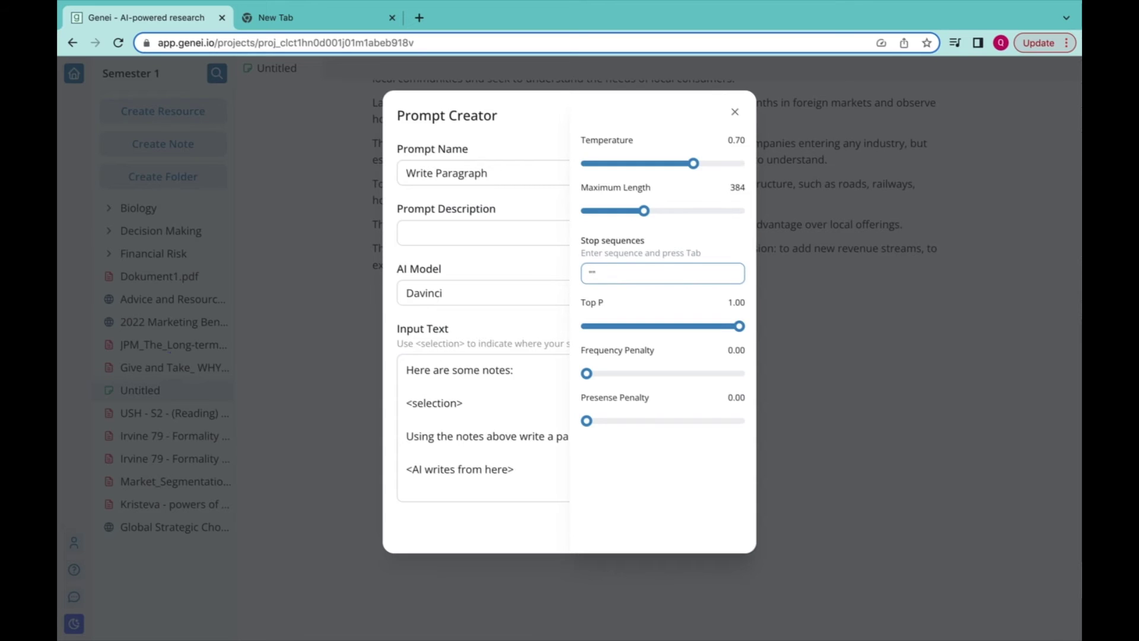
text(")
key(Tab)
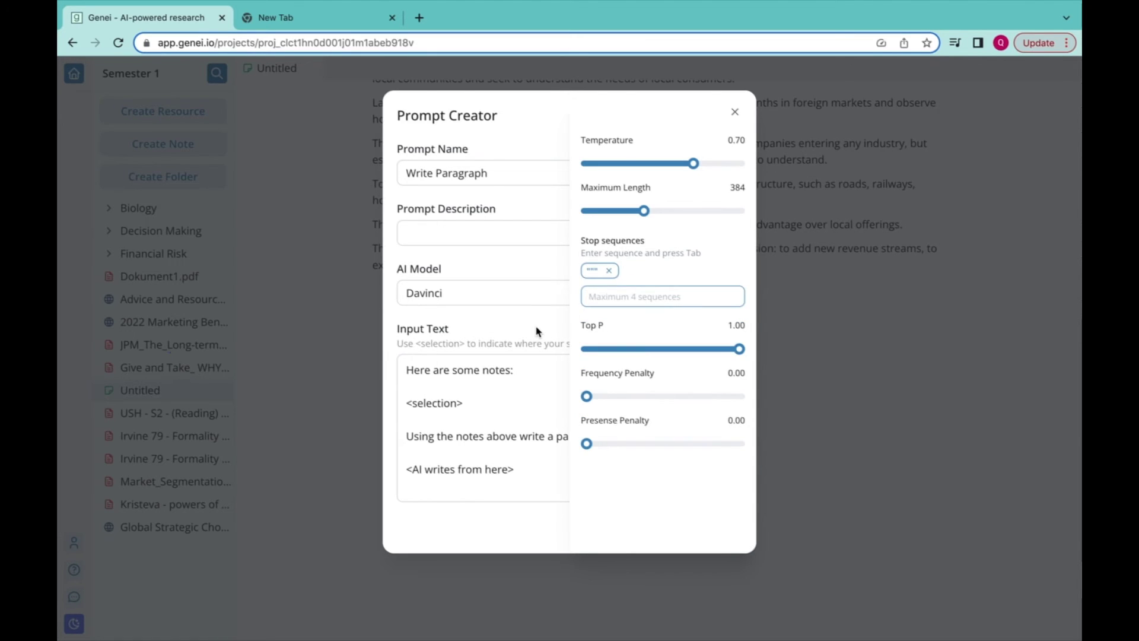
click(499, 360)
- Enclose the <selection> placeholder between two lines of triple quotation marks (""") in the input text
click(515, 371)
key(Return)
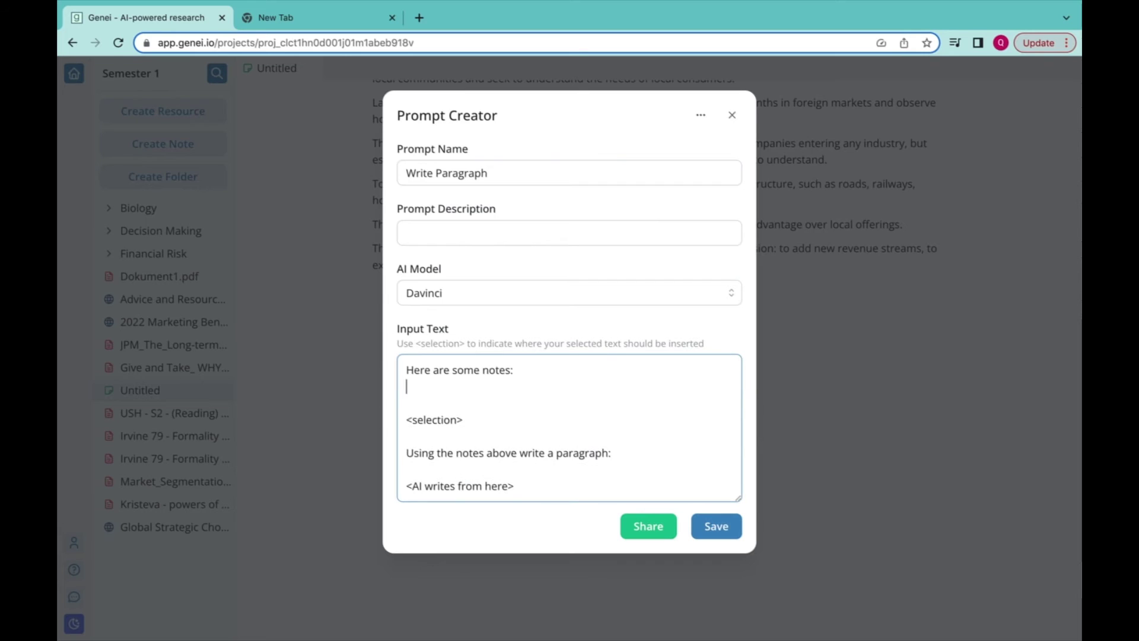
text(""")
click(457, 401)
key(BackSpace)
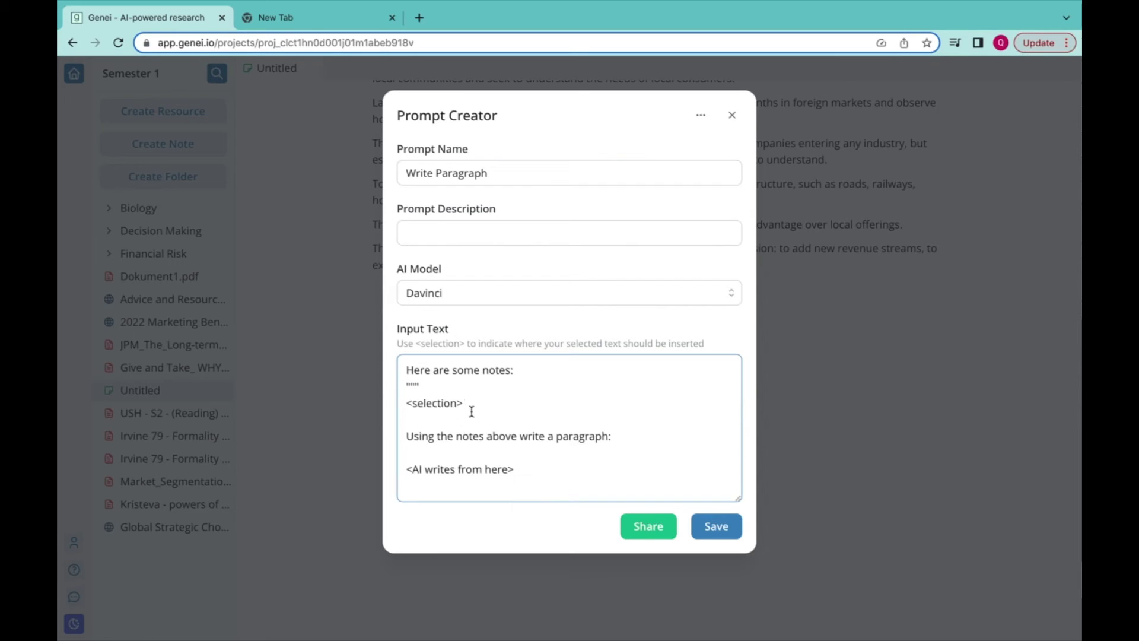
click(467, 404)
key(Return)
text(""")
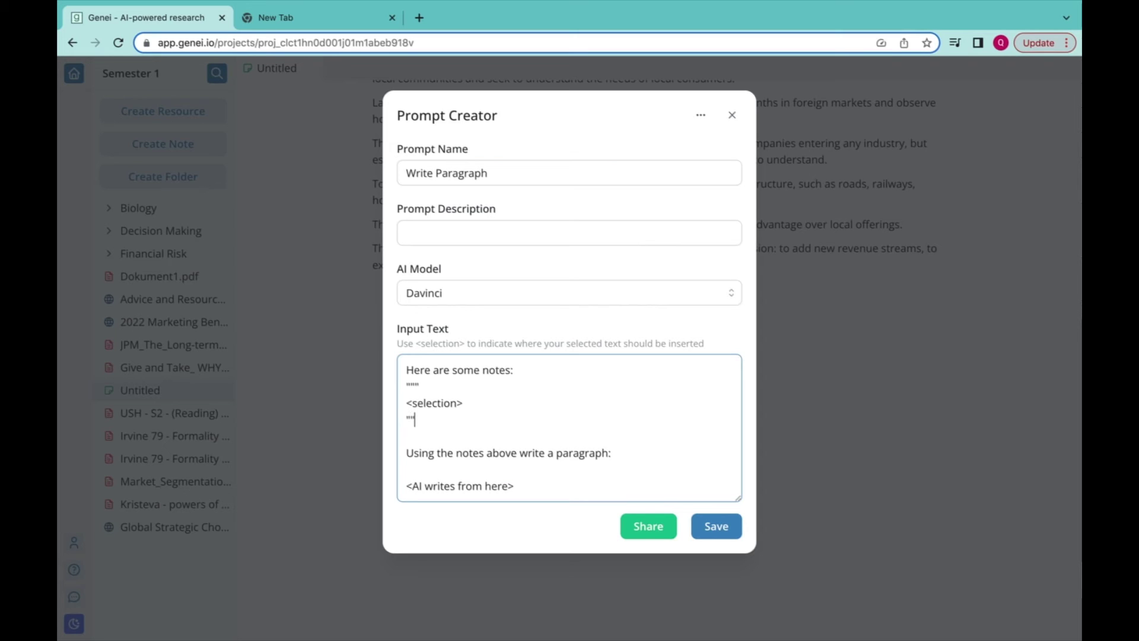
- Insert a line of triple quotation marks (""") directly below "Using the notes above write a paragraph:"
click(632, 455)
key(Return)
text(""")
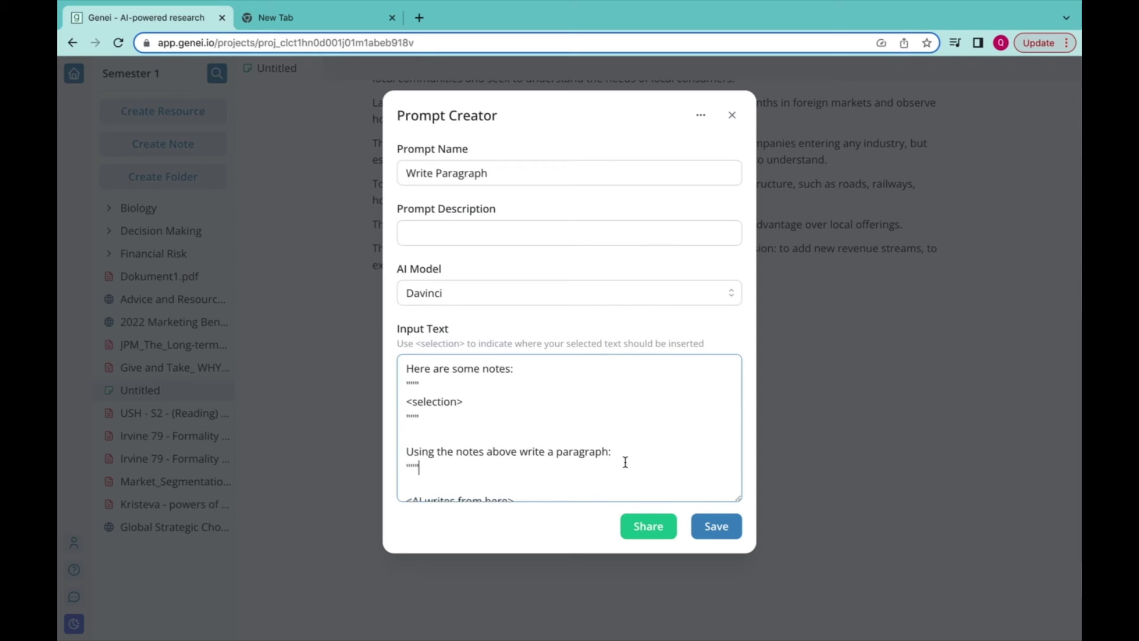
scroll(626, 462, down, 1)
click(569, 452)
scroll(568, 452, up, 1)
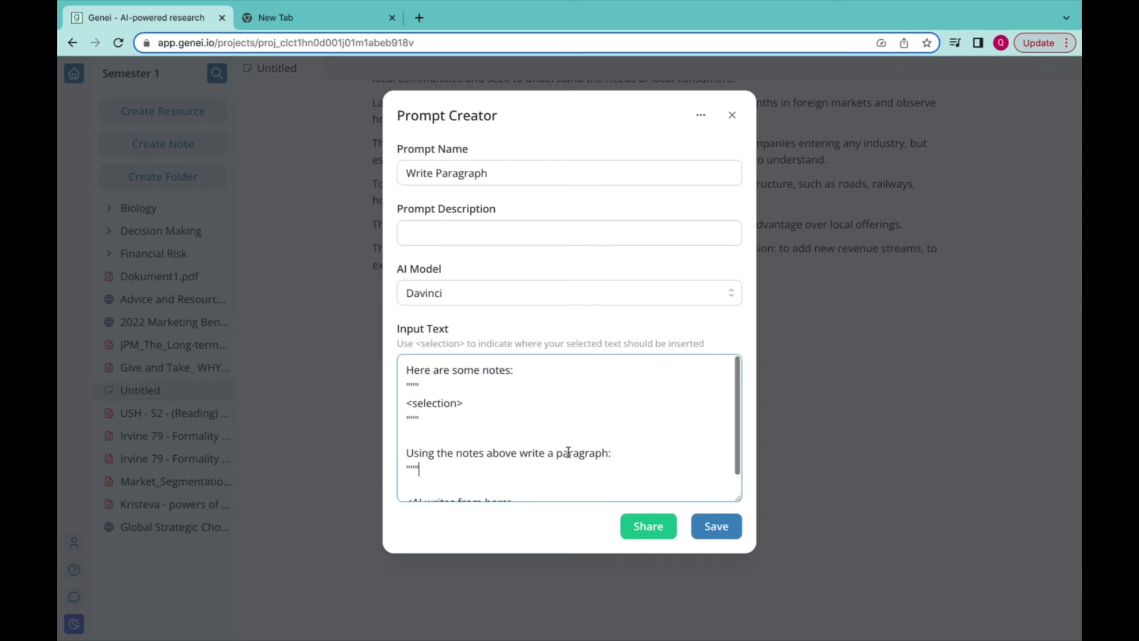
scroll(568, 452, down, 1)
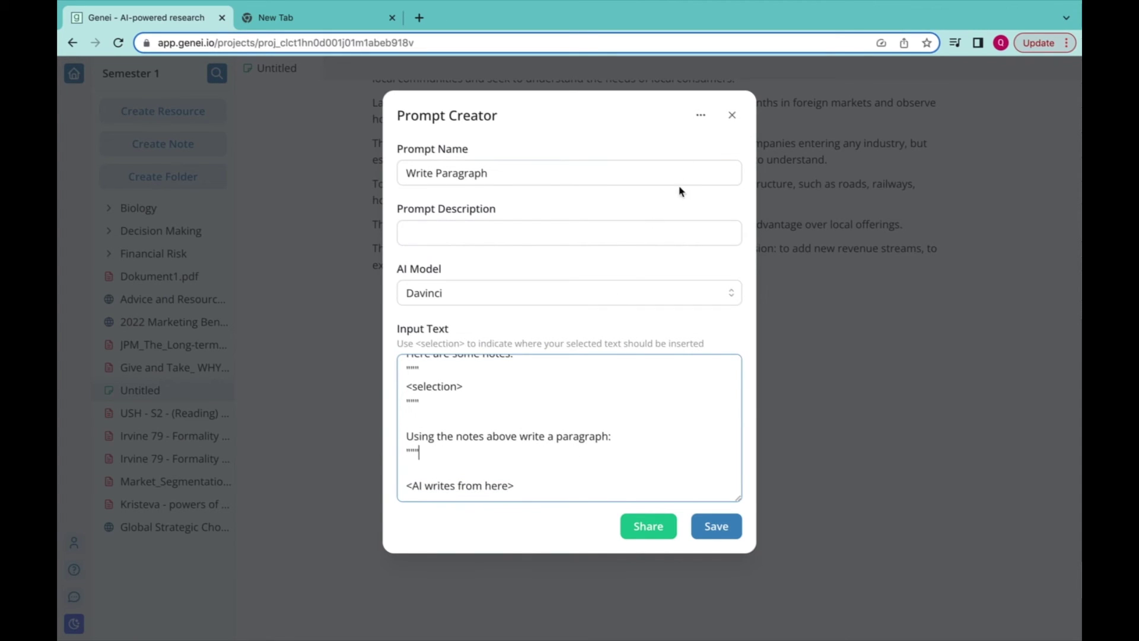
- Try a much lower temperature in the prompt's advanced settings, raise it back again, and return to the prompt form
click(702, 125)
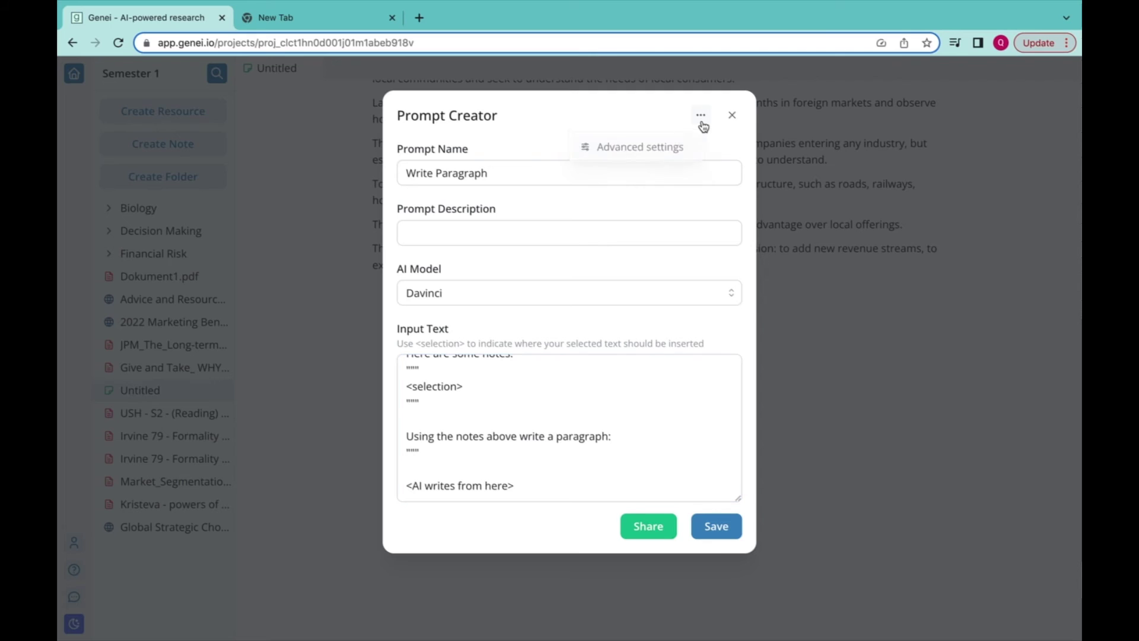
click(652, 147)
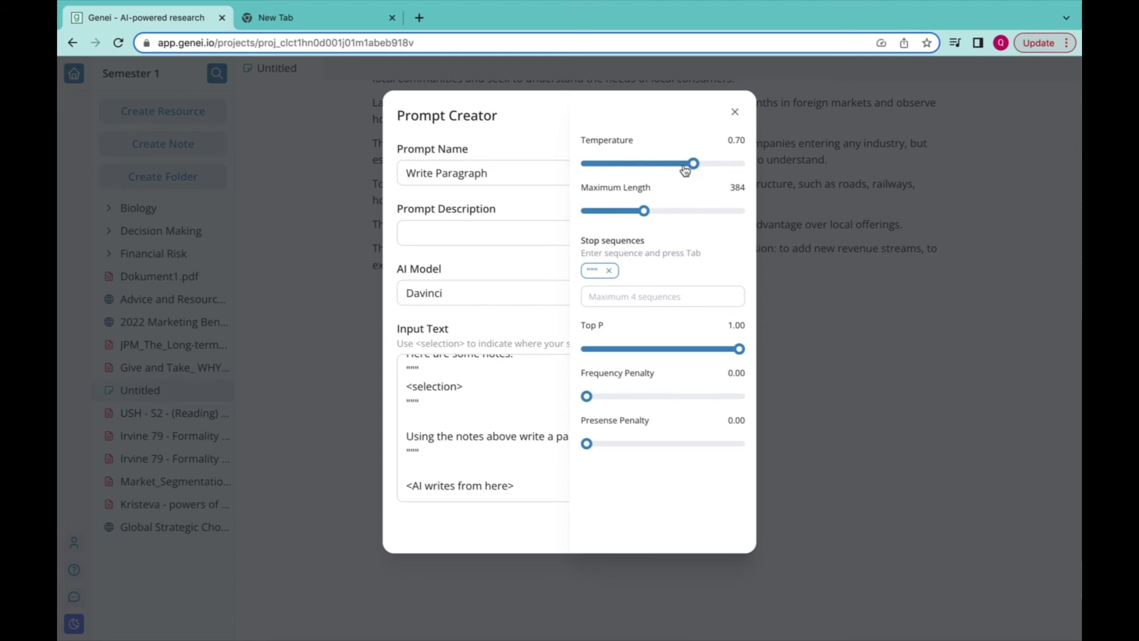
drag(693, 164, 603, 170)
drag(604, 170, 697, 171)
click(543, 269)
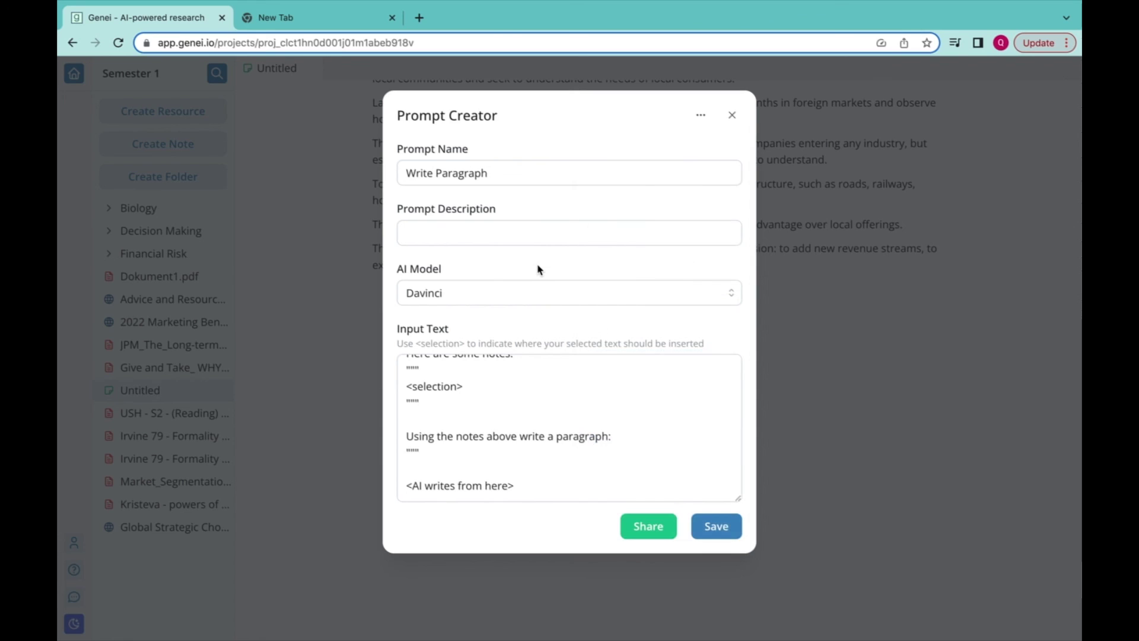
- Save the Write Paragraph prompt and run it on the note's last six paragraphs, starting from "The best way for a company"
click(699, 443)
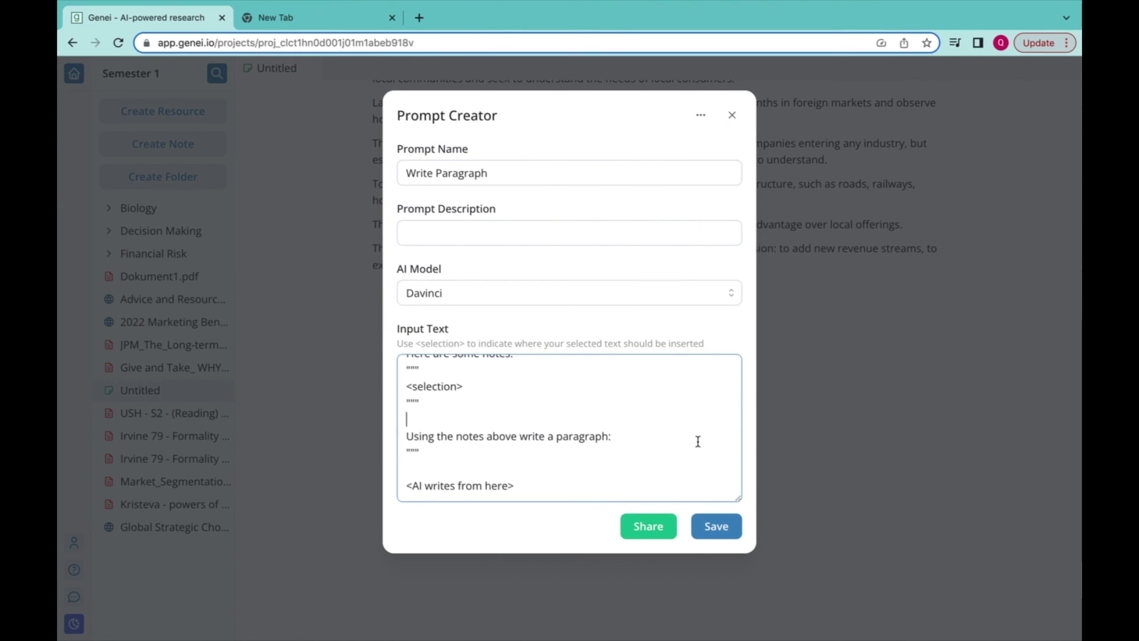
click(728, 530)
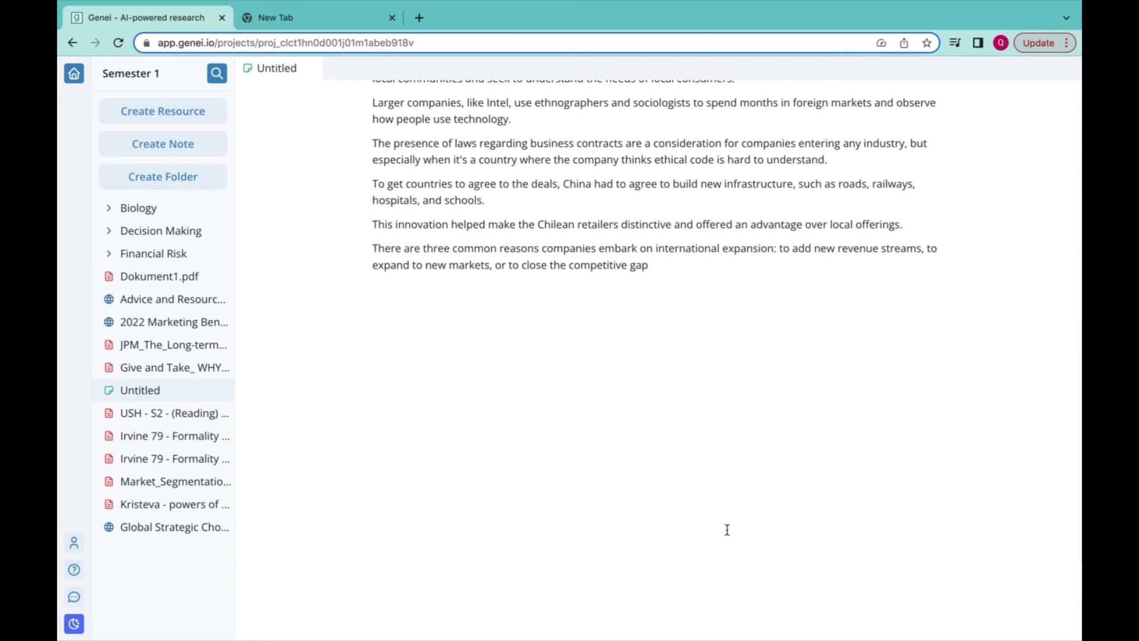
scroll(644, 275, up, 3)
drag(655, 350, 374, 148)
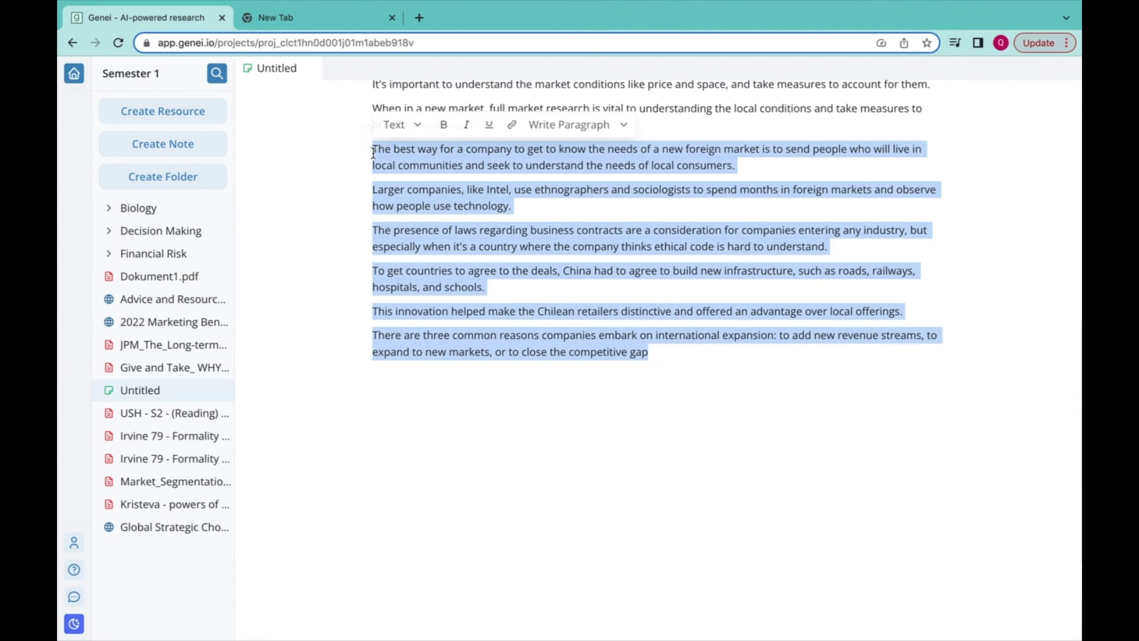
click(587, 125)
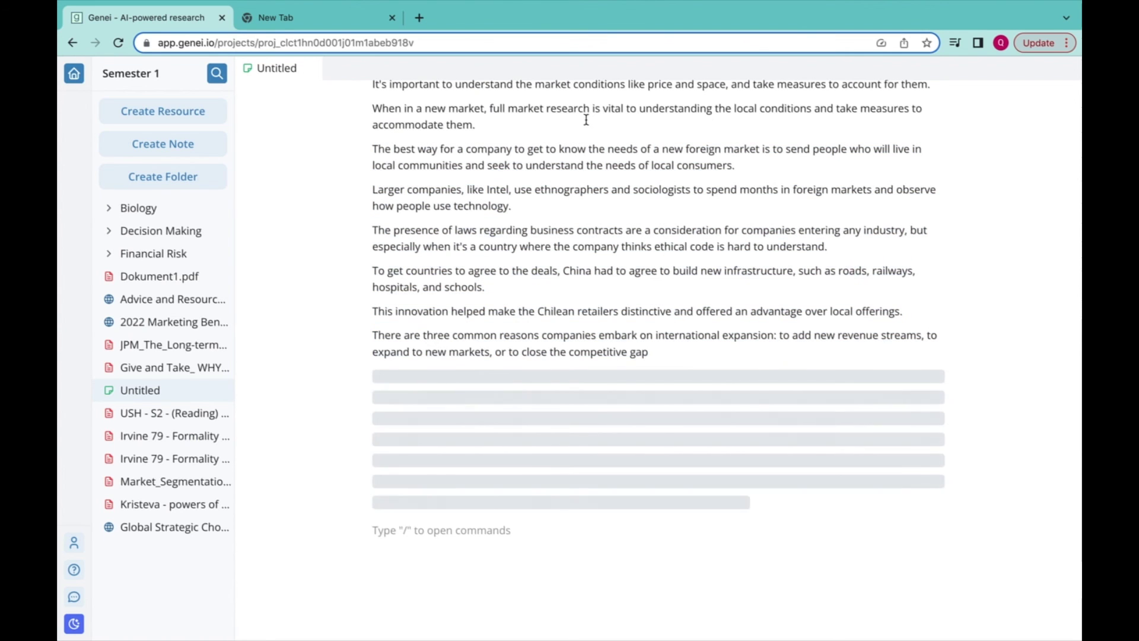